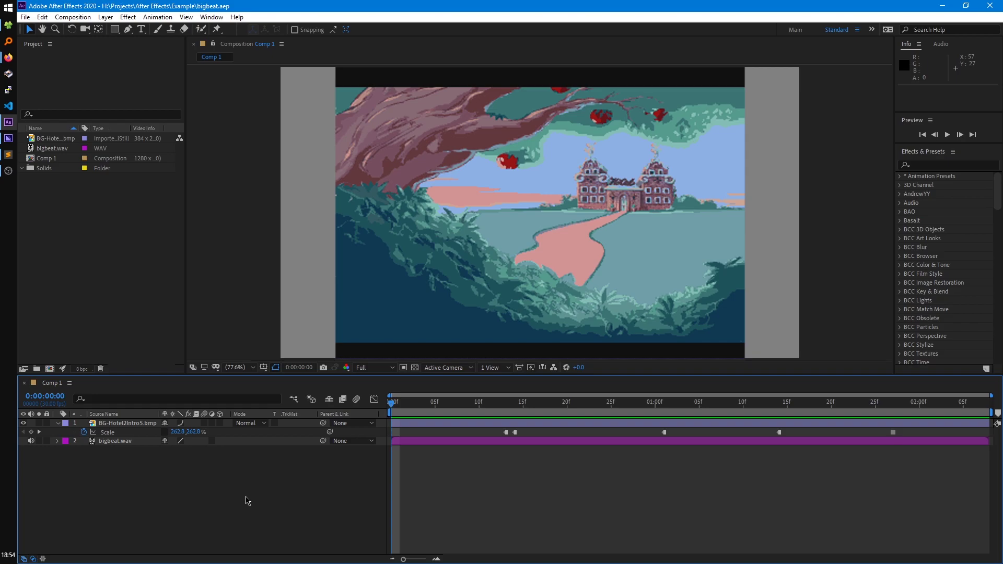
- Play a RAM preview of Comp 1's animation in the Composition panel, then stop it
left_click(408, 357)
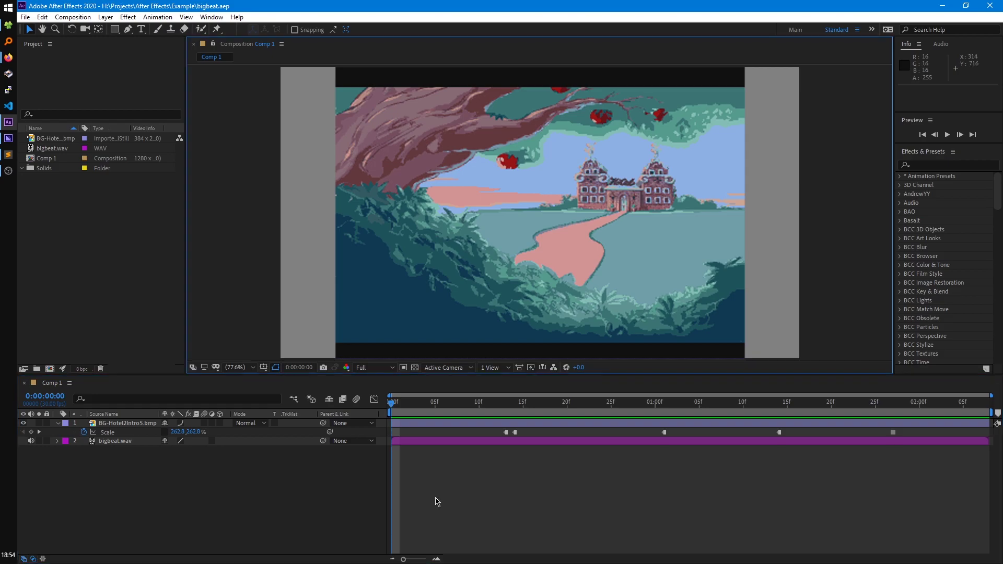
key("shift+space")
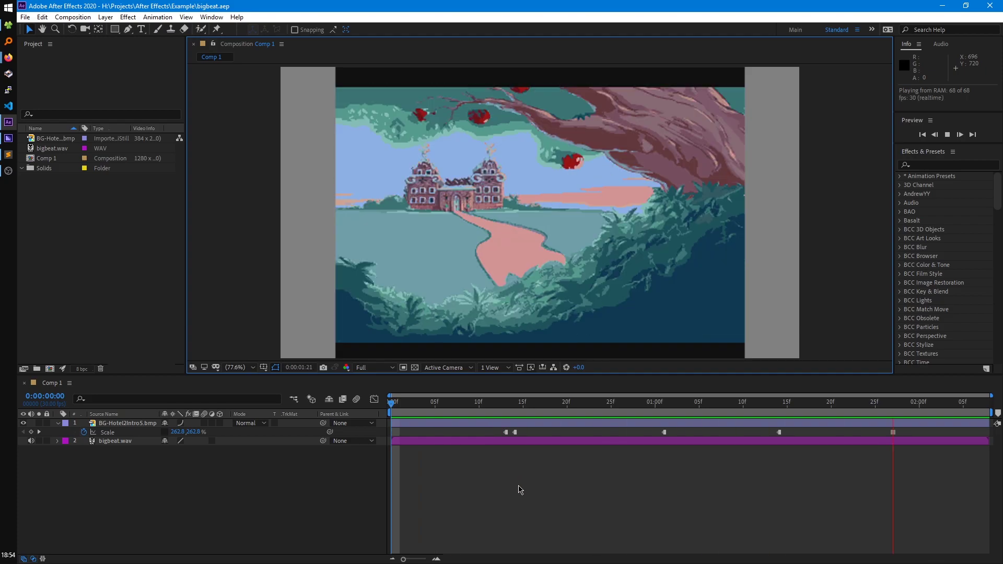
key("space")
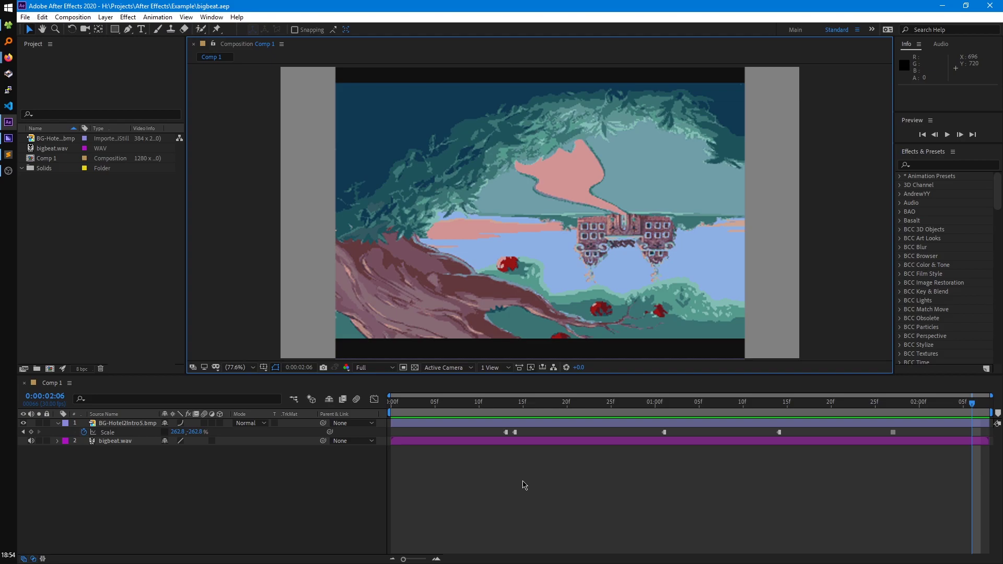
- Toggle the transparency grid below the viewer on and off, leaving it off
left_click(415, 368)
left_click(415, 369)
left_click(416, 369)
left_click(415, 368)
- Add Comp 1 to the Render Queue from File > Export
left_click(25, 18)
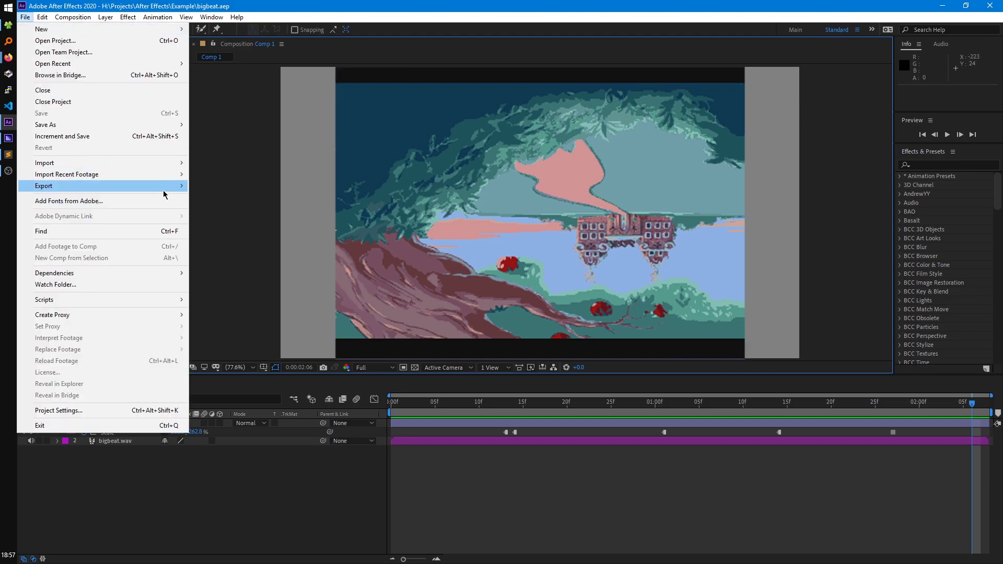
mouse_move(166, 188)
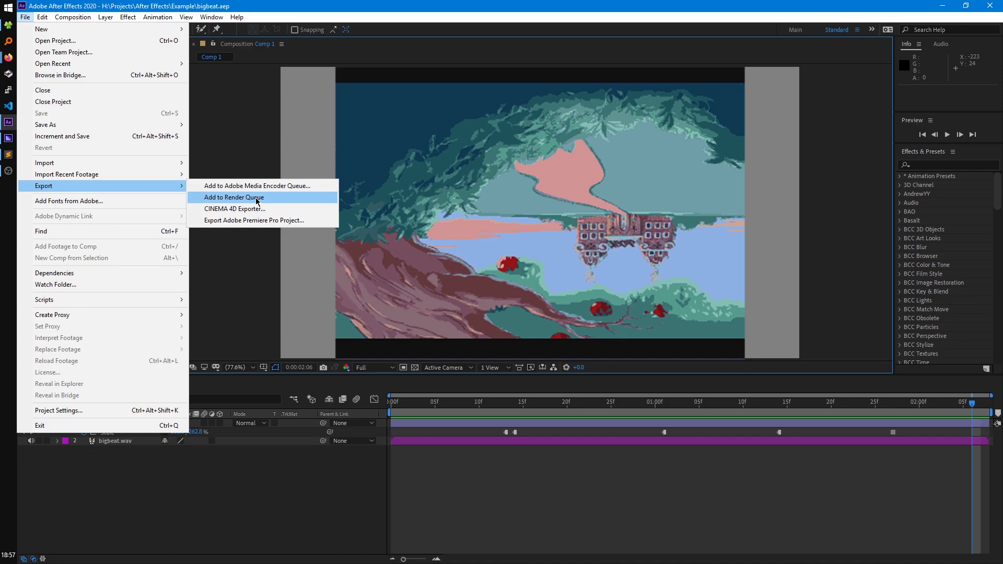
left_click(256, 199)
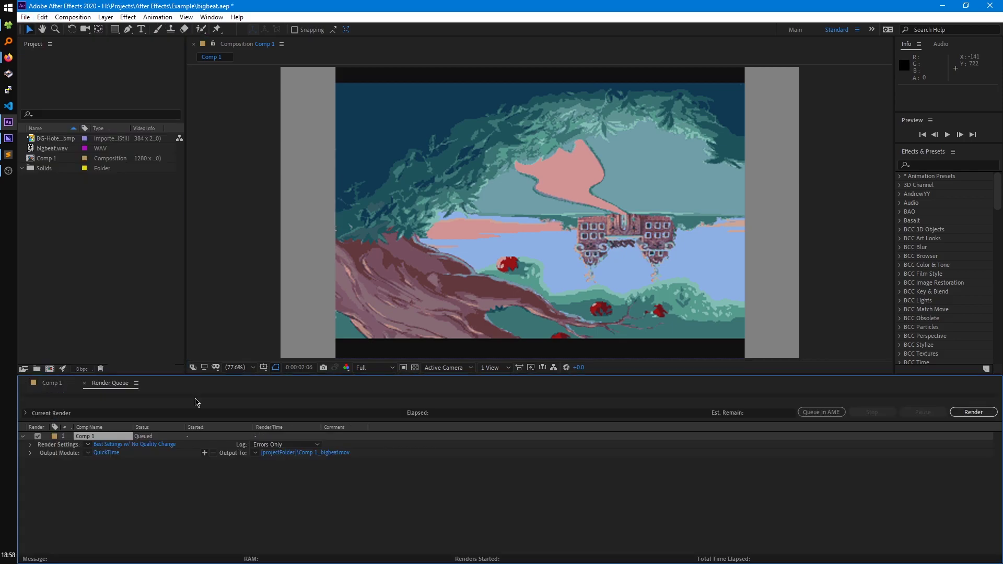
- Open Comp 1's 'Best Settings w/ No Quality Change' render settings and view the Quality options
left_click(119, 445)
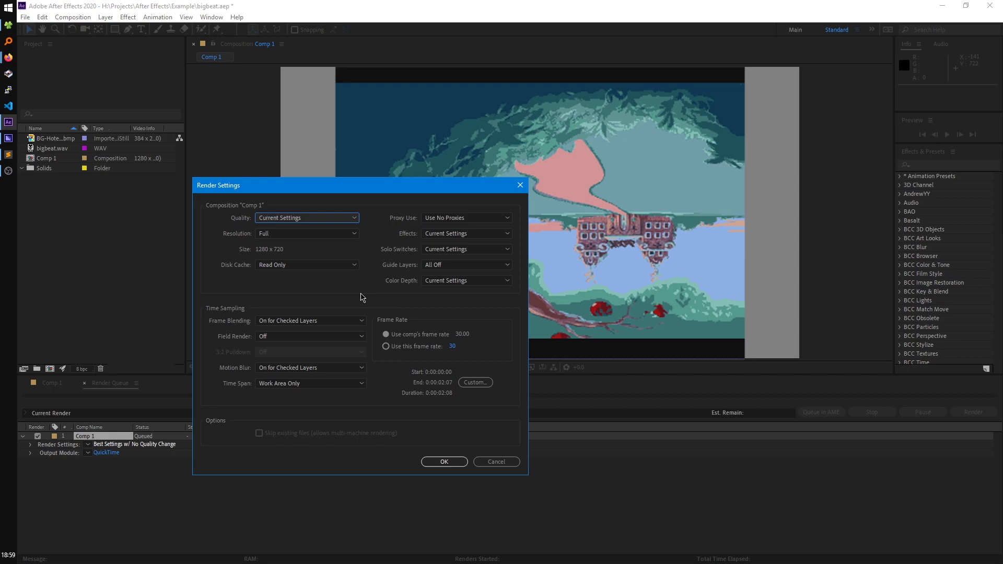
left_click(348, 218)
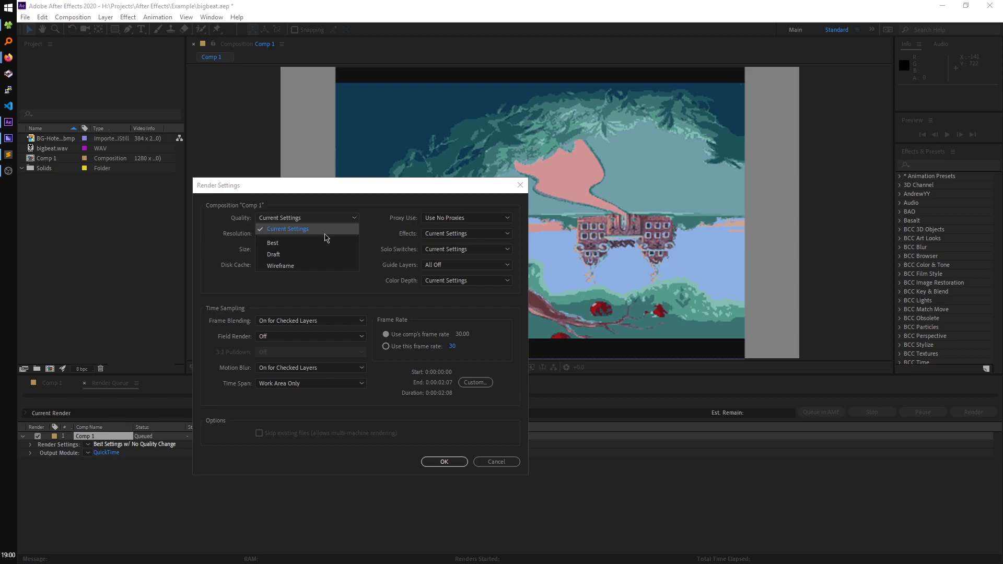
left_click(368, 225)
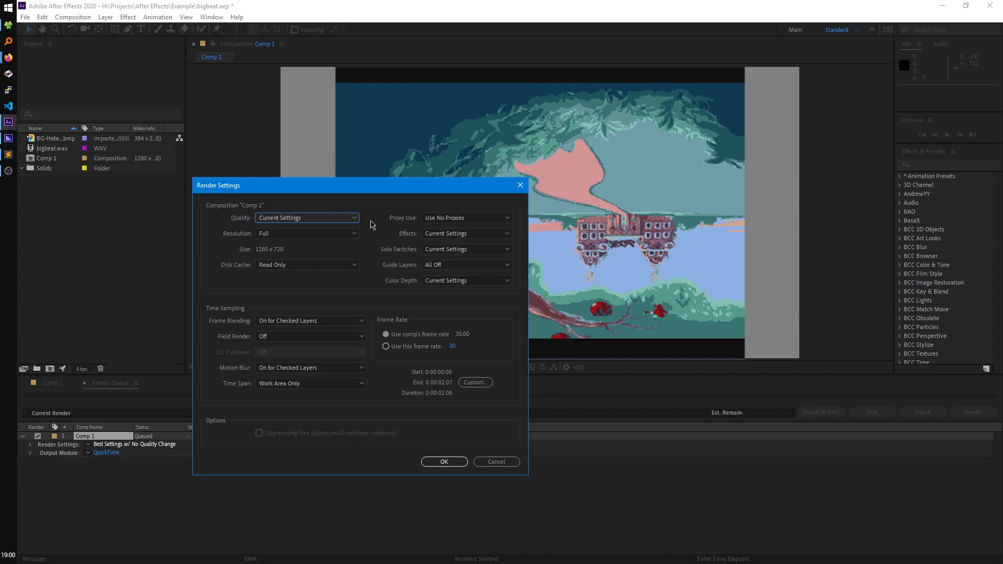
left_click(295, 386)
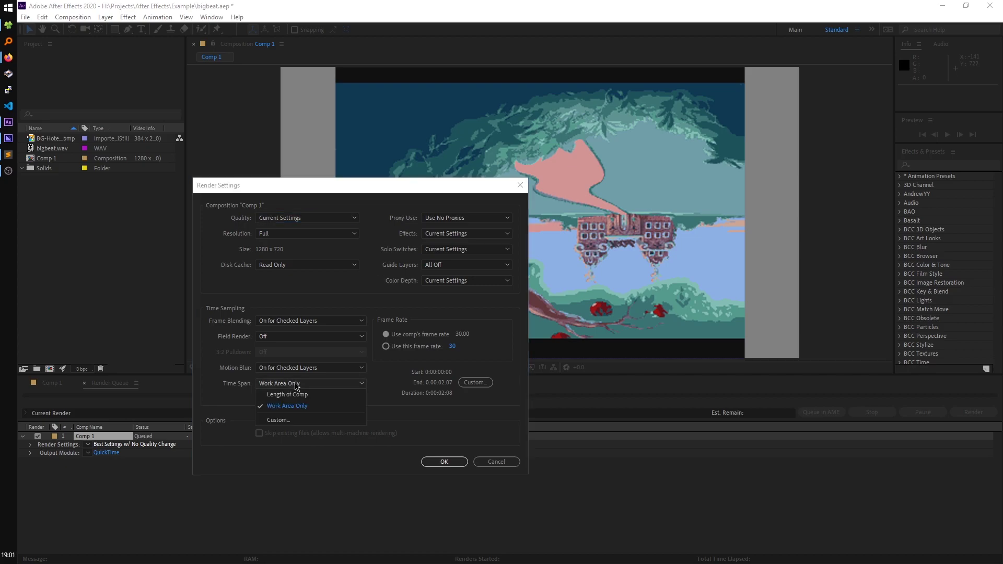
left_click(361, 407)
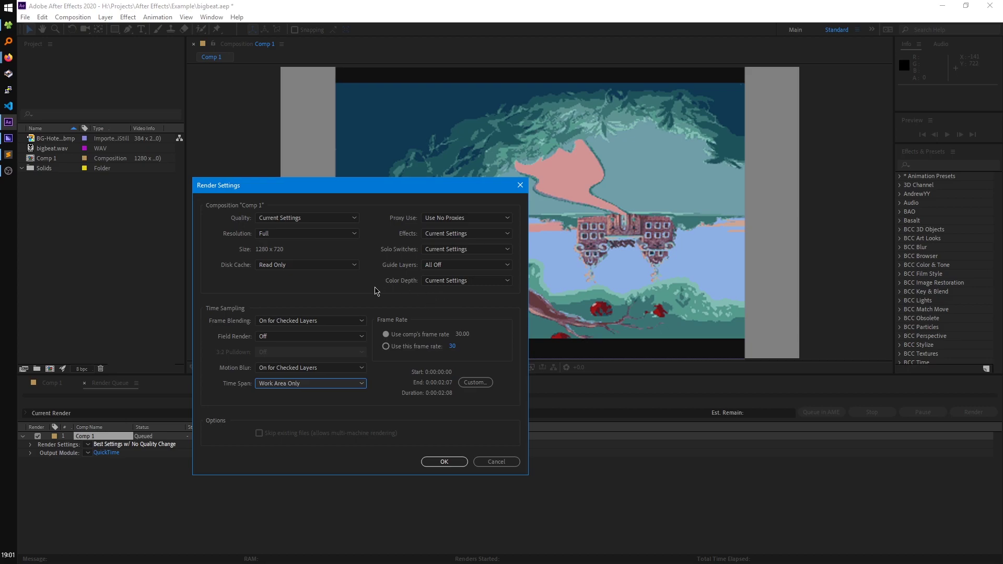
- Confirm Comp 1's custom Best Settings render settings, then briefly view the Voukoder website
left_click(445, 463)
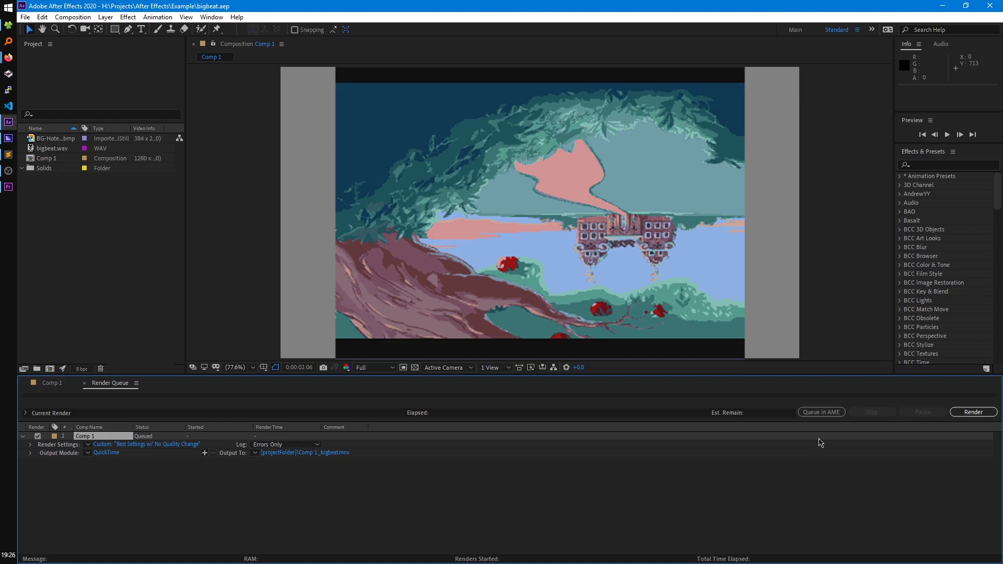
left_click_drag(1002, 52, 406, 51)
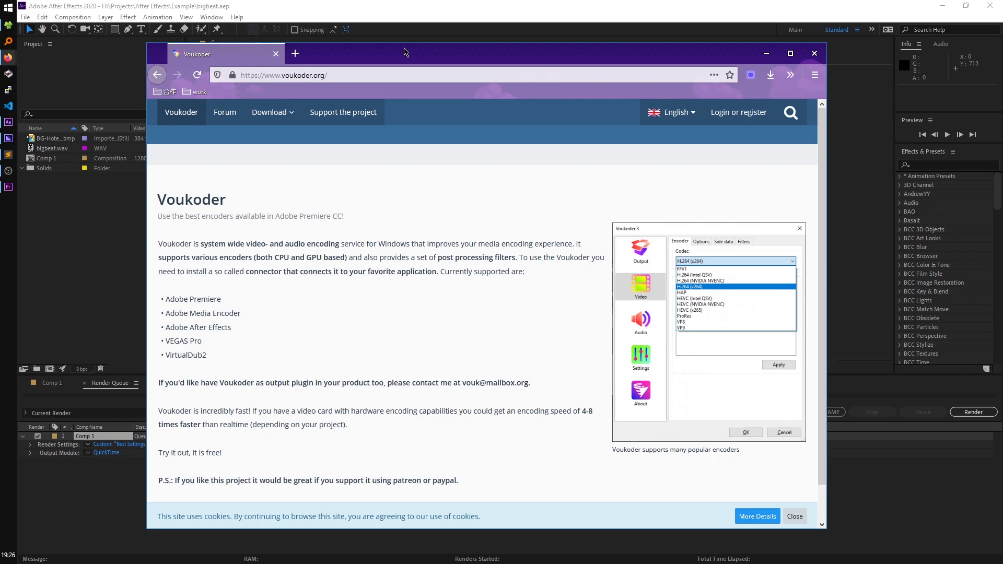
key("alt+Tab")
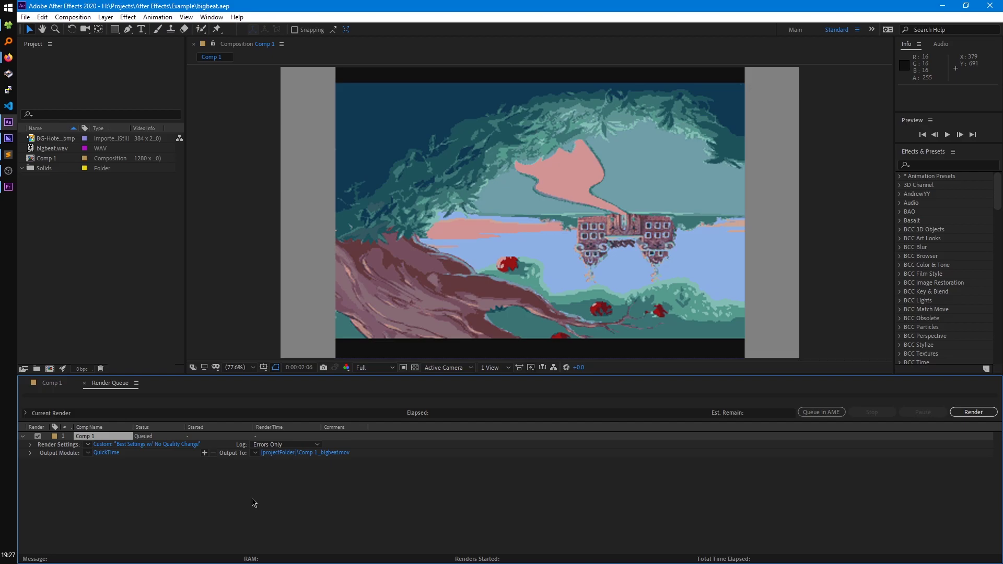
- Open Comp 1's Output Module settings and keep QuickTime as the format
left_click(276, 505)
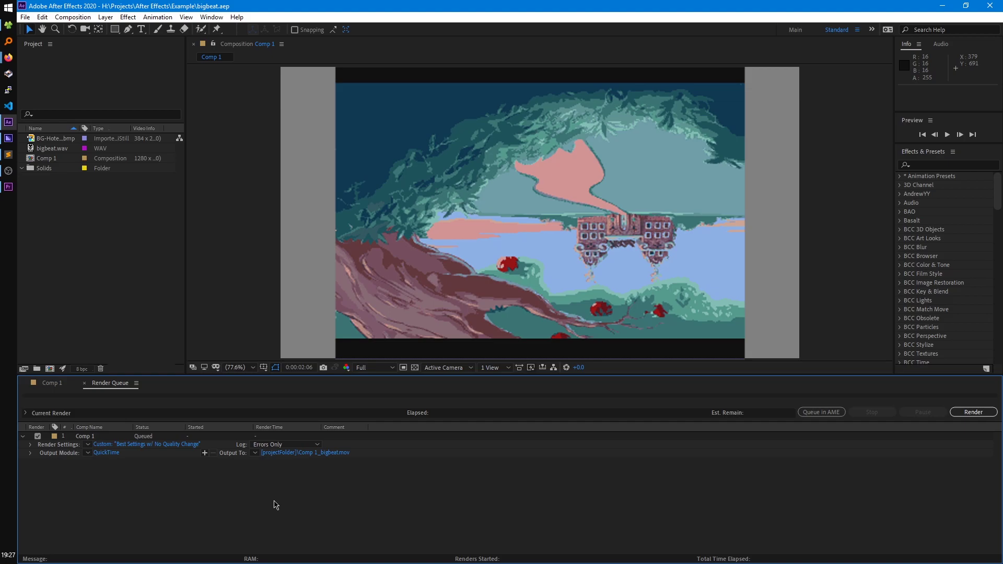
left_click(107, 453)
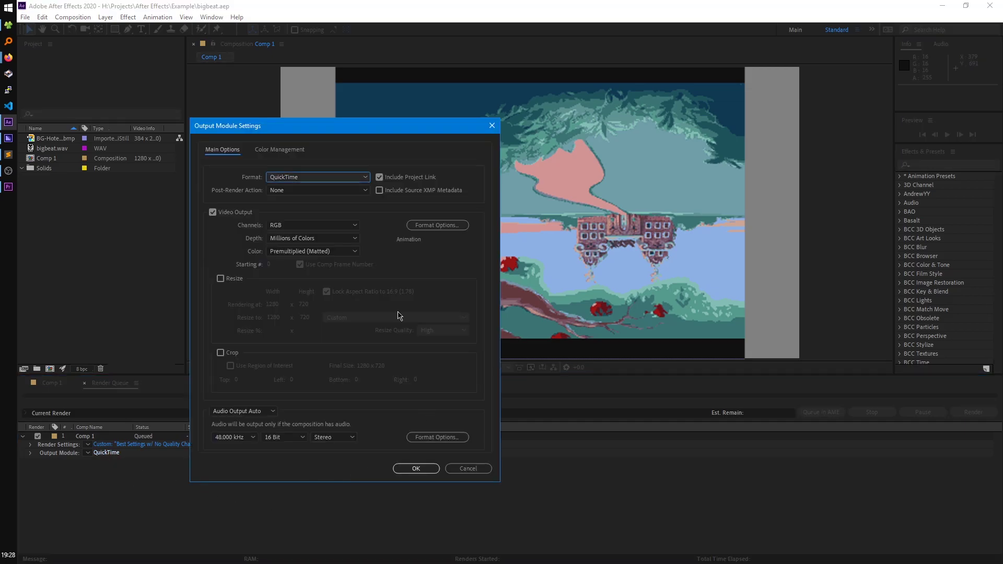
left_click(354, 179)
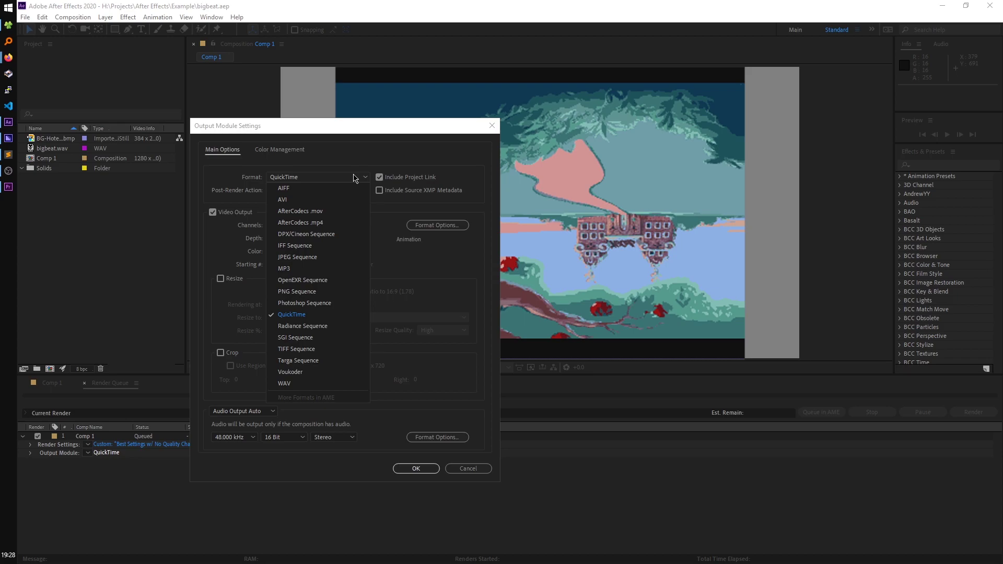
left_click(343, 314)
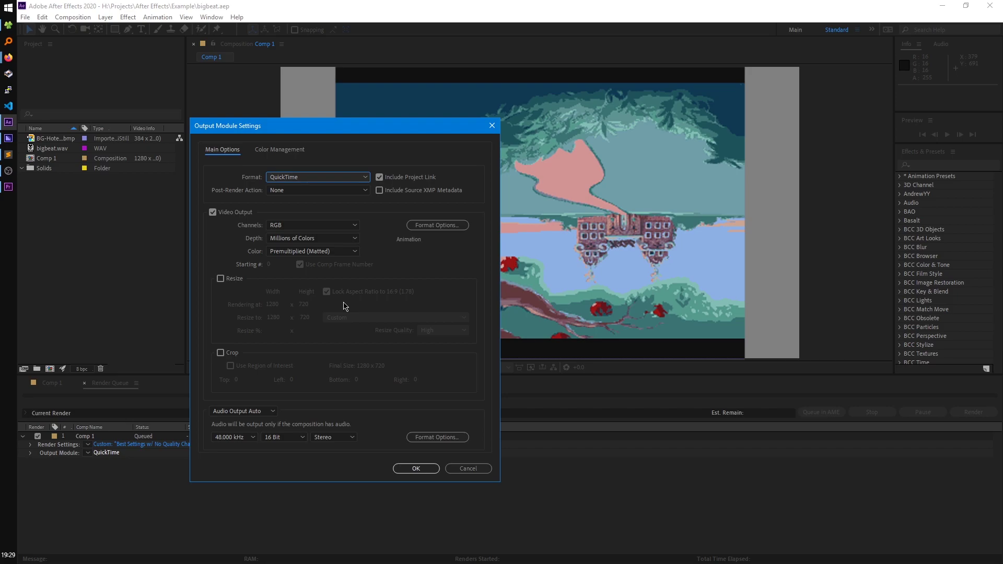
- Keep RGB as the video channels and confirm the QuickTime output module
left_click(300, 229)
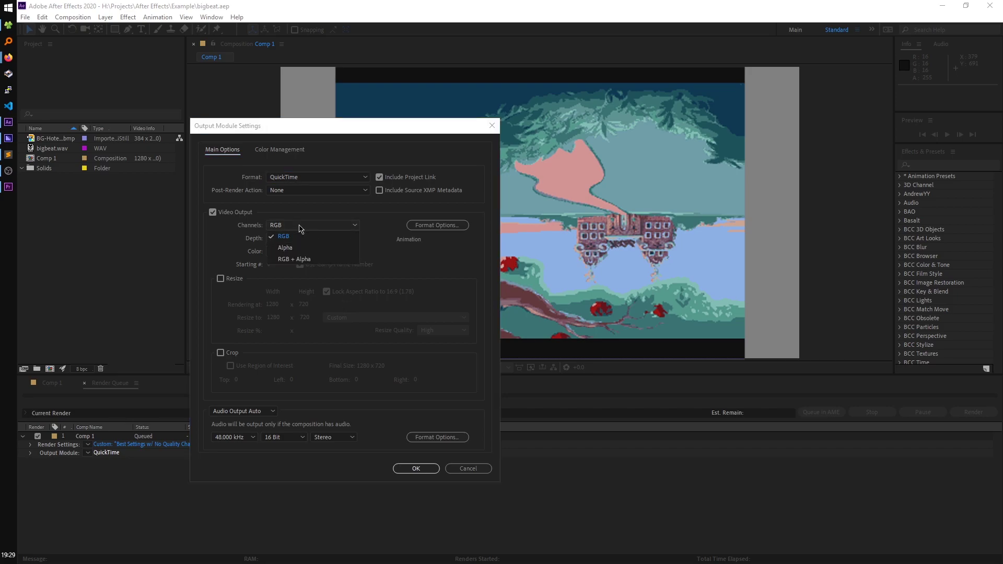
left_click(344, 236)
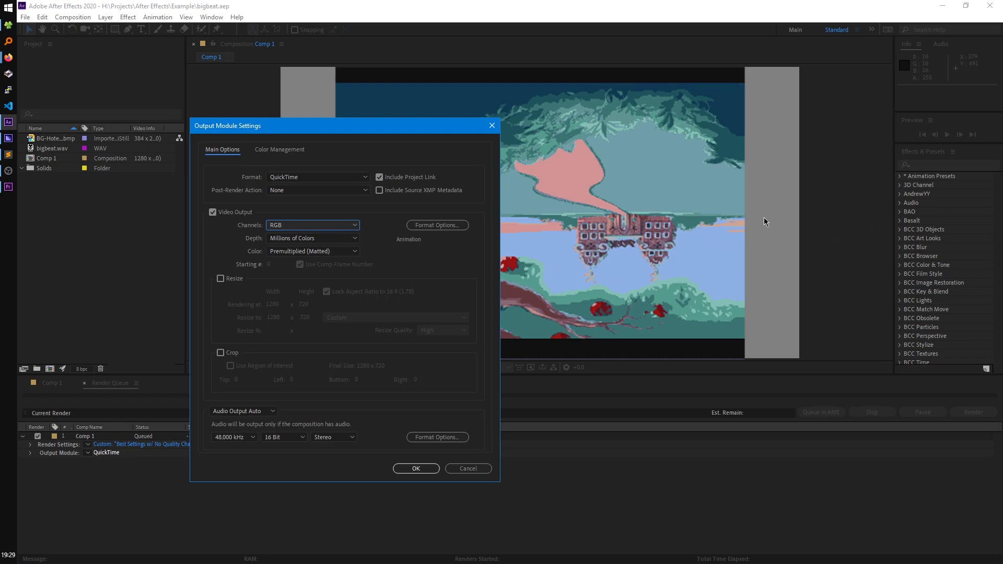
left_click(335, 225)
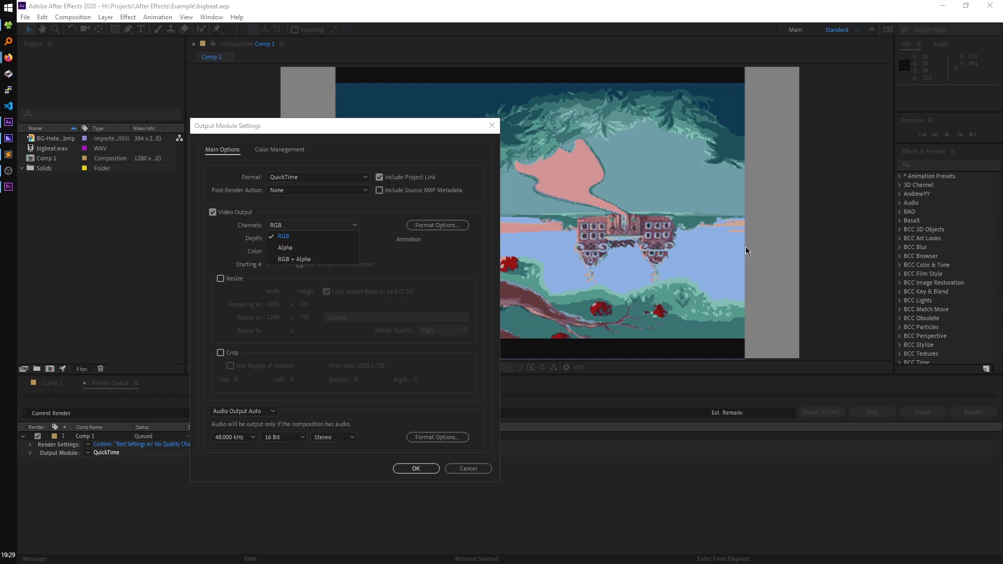
left_click(342, 239)
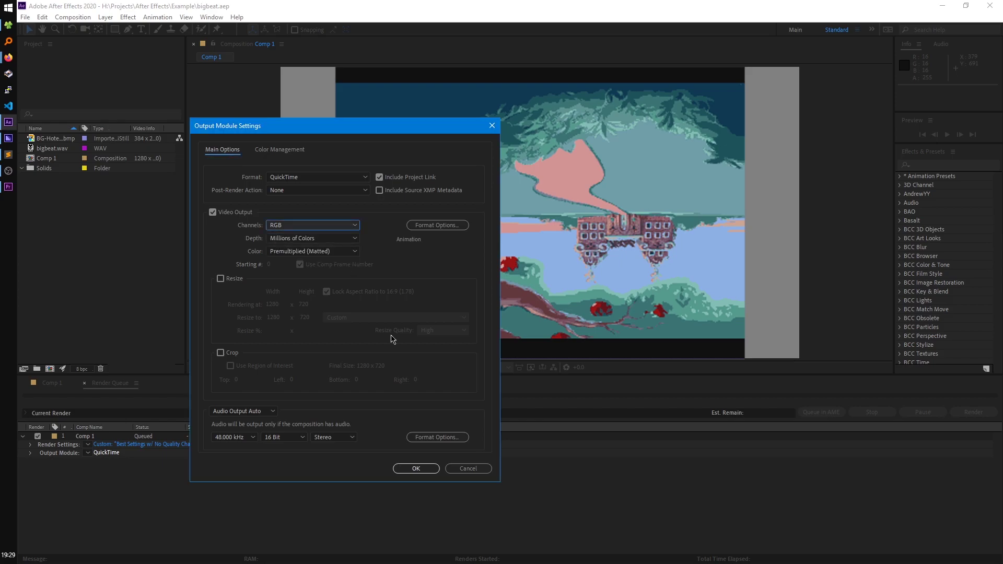
left_click(416, 468)
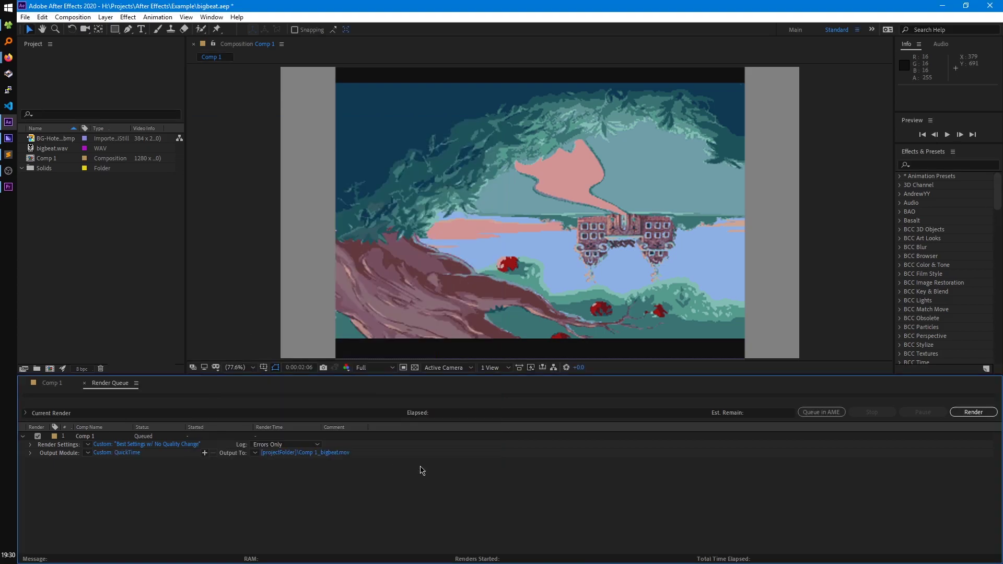
- Save the output as Comp 1_bigbeat.mov in the Example folder and start the render
left_click(307, 453)
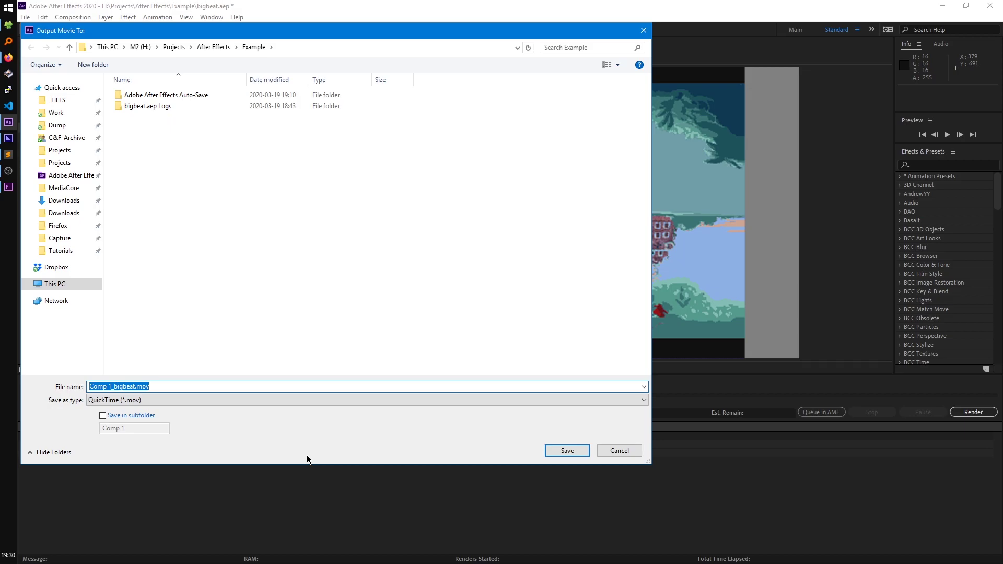
left_click(567, 451)
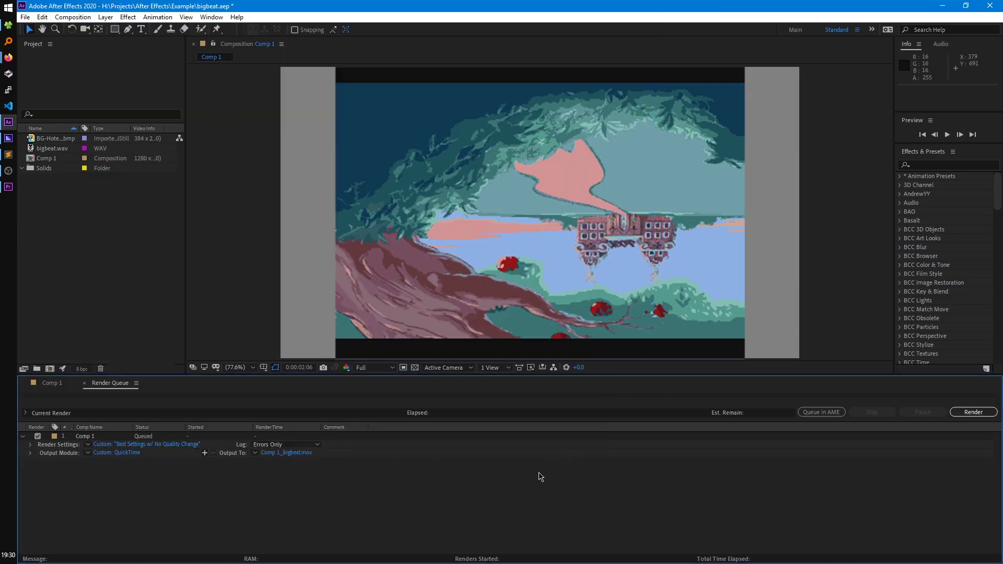
left_click(974, 413)
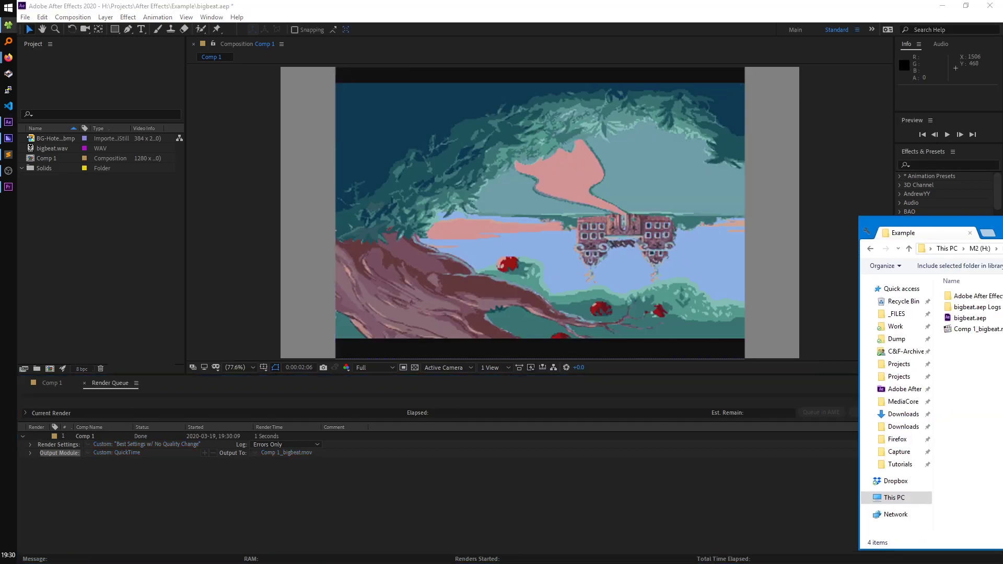
- Open Comp 1_bigbeat.mov from the Example folder in File Explorer to play it
left_click_drag(1002, 244, 428, 170)
double_click(365, 263)
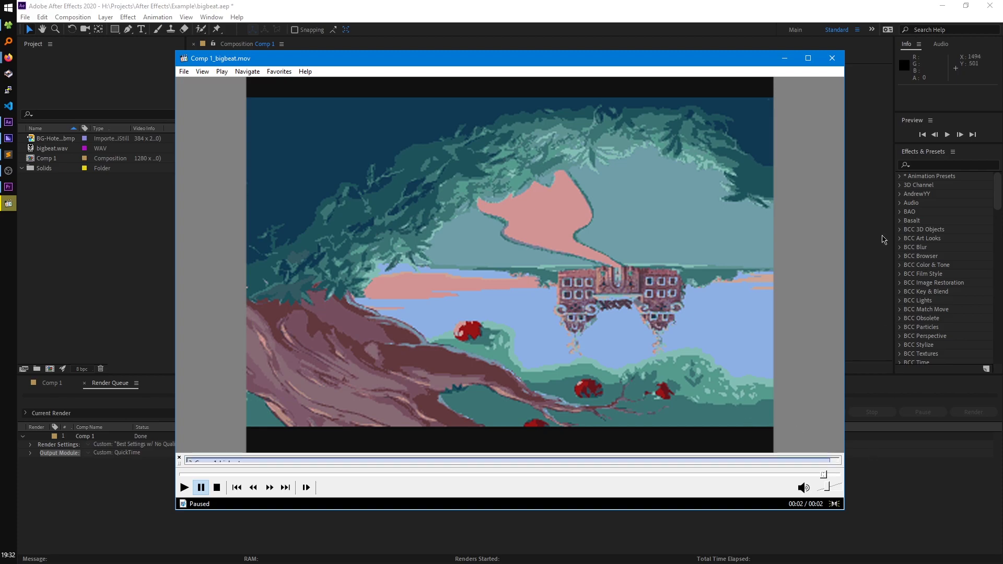
- Close Media Player Classic after Comp 1_bigbeat.mov finishes playing
left_click(832, 58)
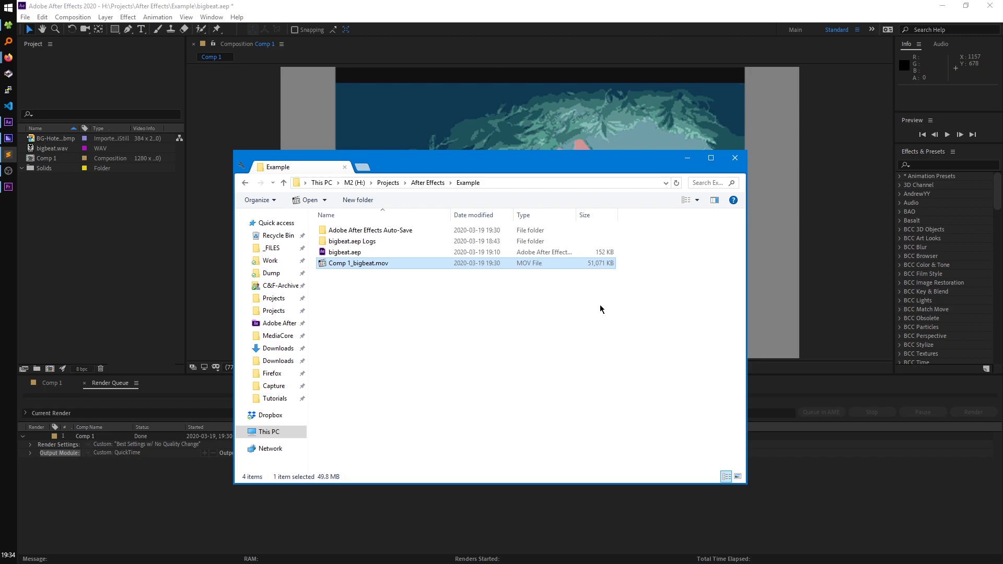
- Back in After Effects, duplicate the finished Comp 1 render item with Ctrl+D
left_click(819, 494)
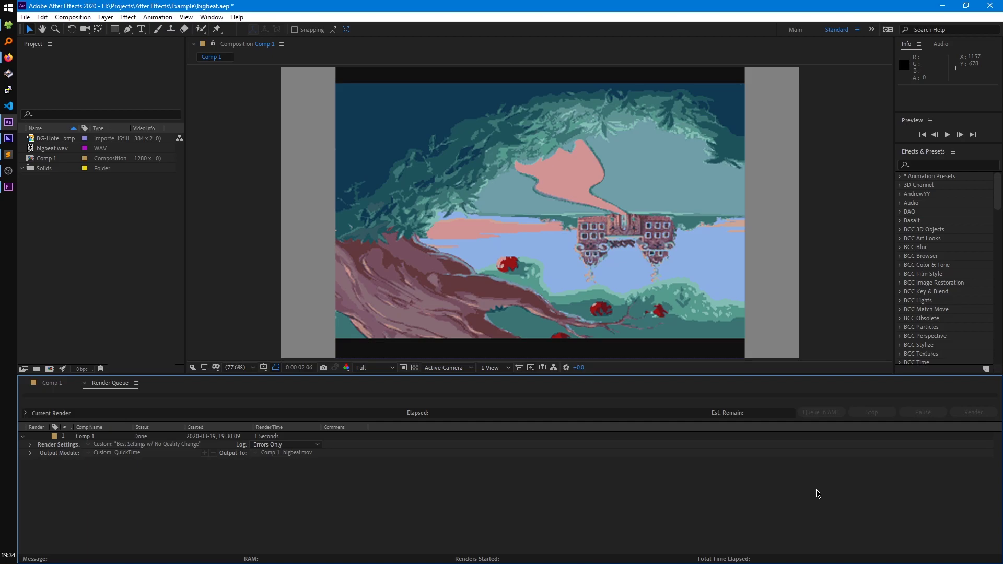
left_click(92, 437)
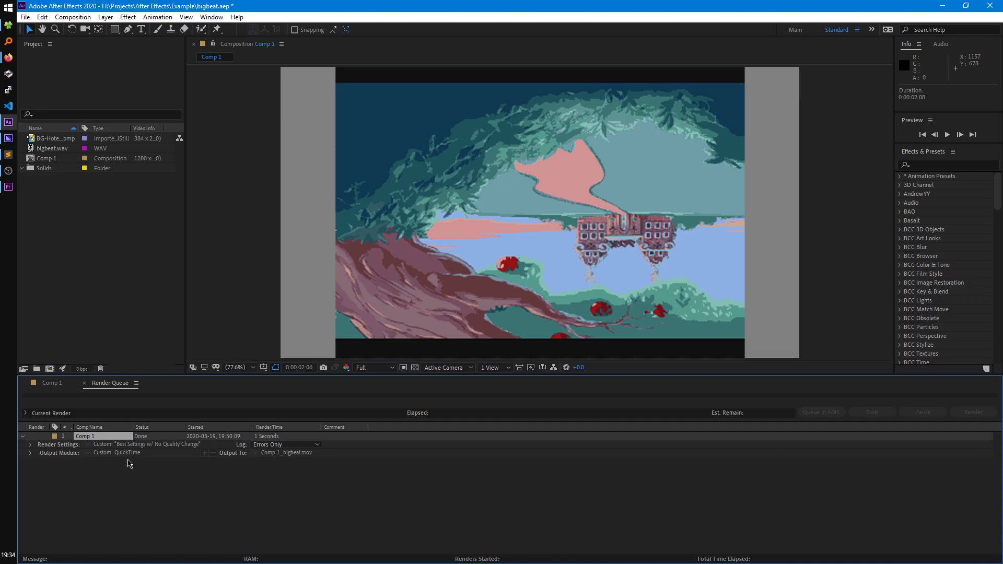
key("ctrl+d")
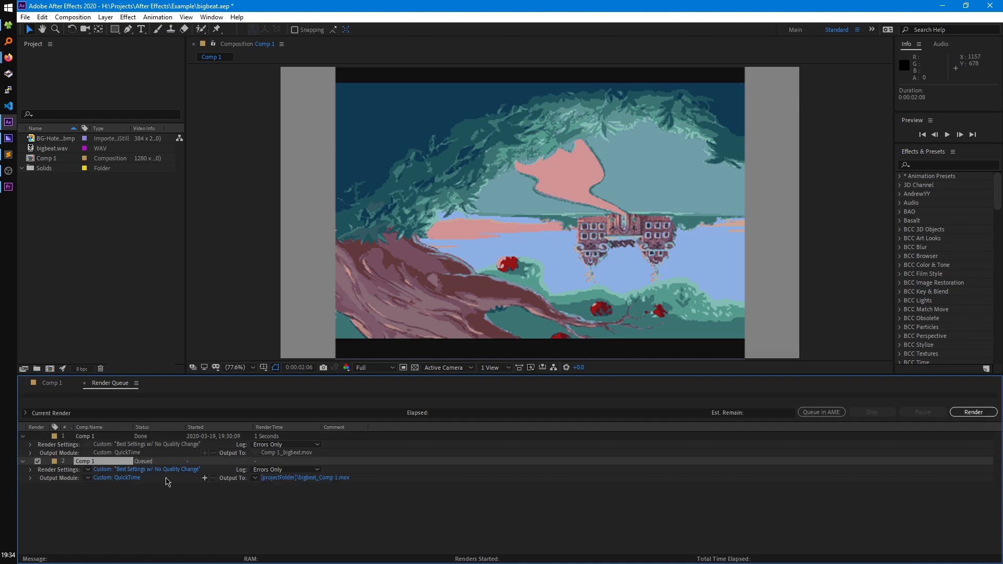
- Set the new Comp 1 item's output module to TIFF Sequence with RGB + Alpha channels
left_click(118, 479)
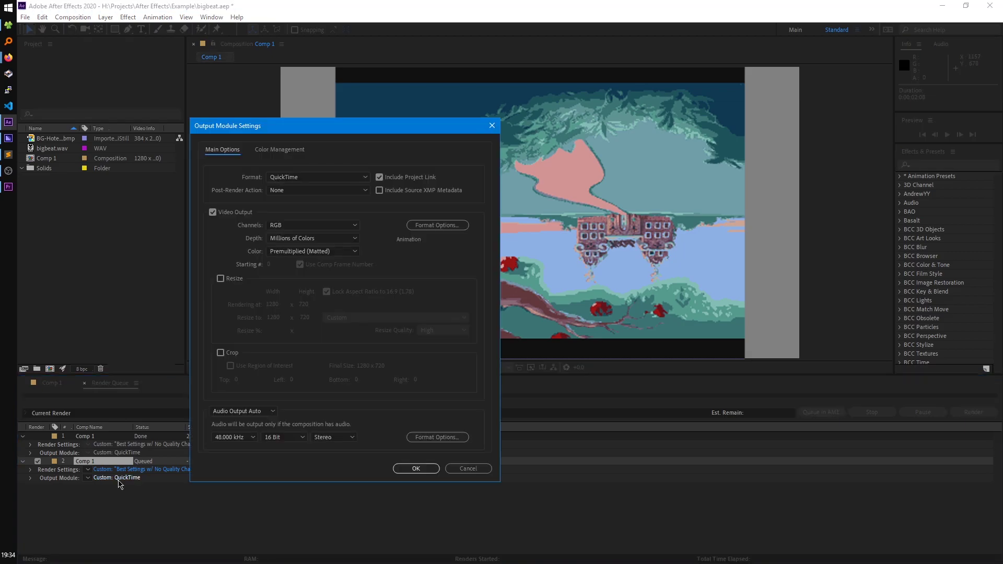
left_click(335, 178)
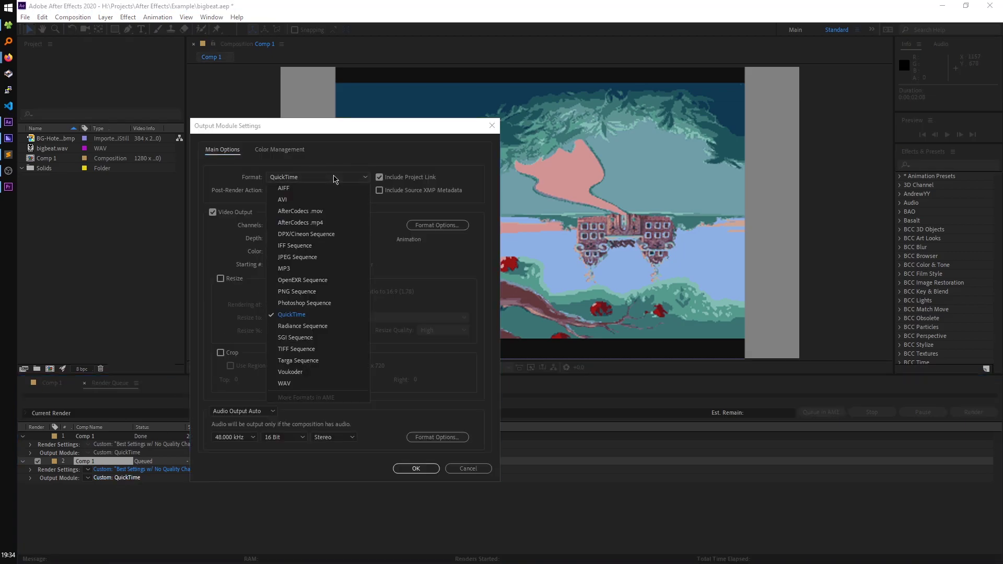
left_click(316, 349)
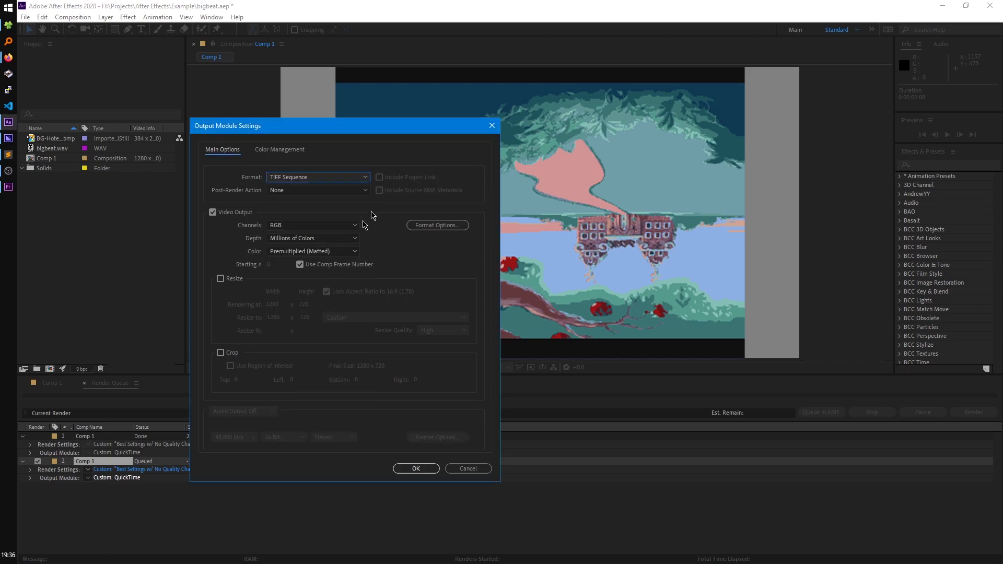
left_click(333, 226)
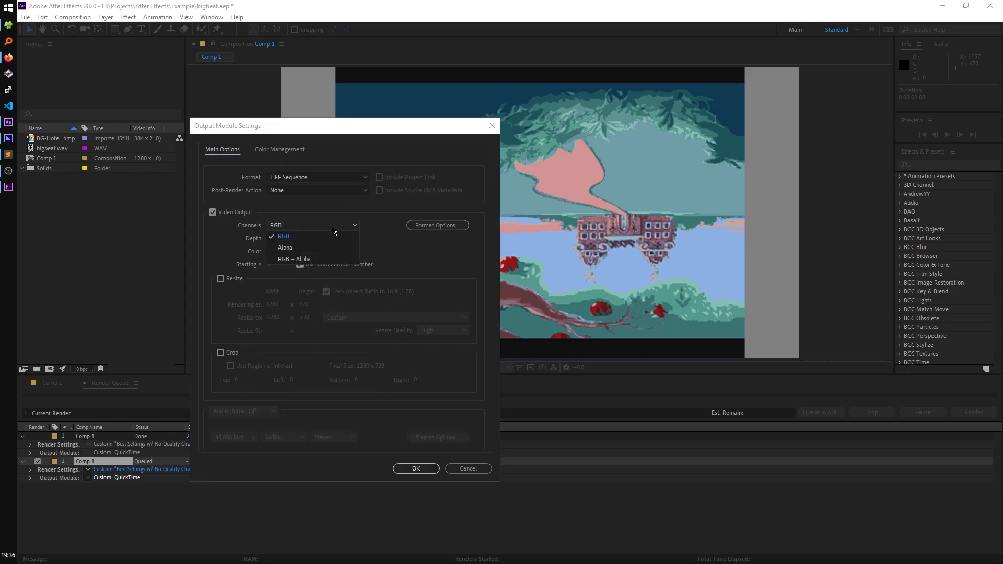
left_click(341, 259)
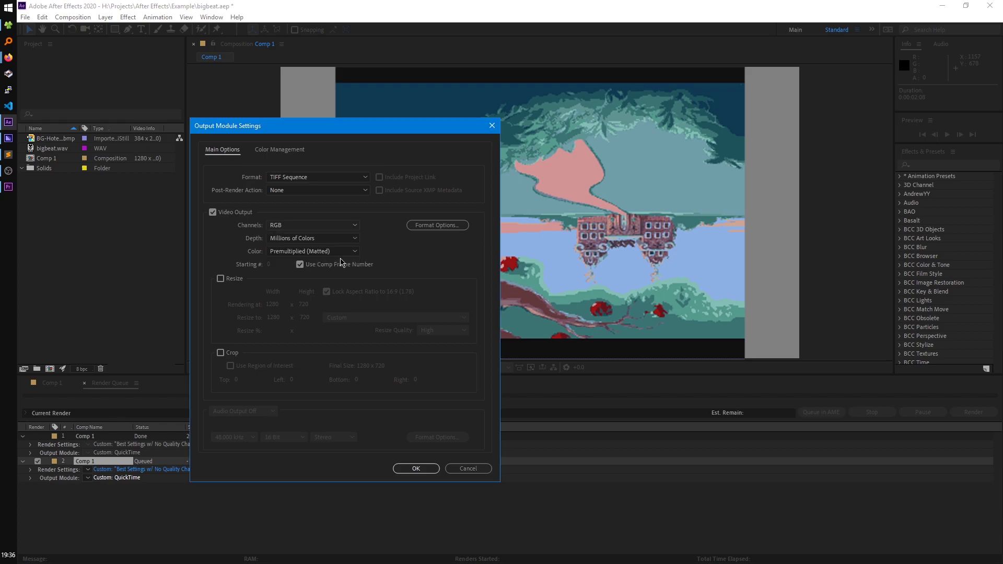
- Confirm the TIFF settings, save the frames into the Example folder, and render the item
left_click(416, 468)
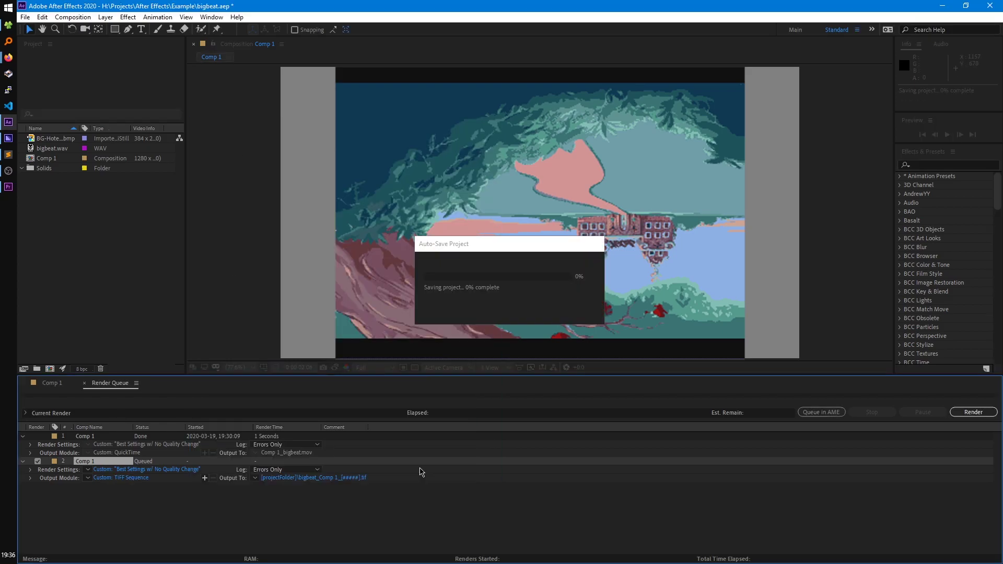
left_click(302, 480)
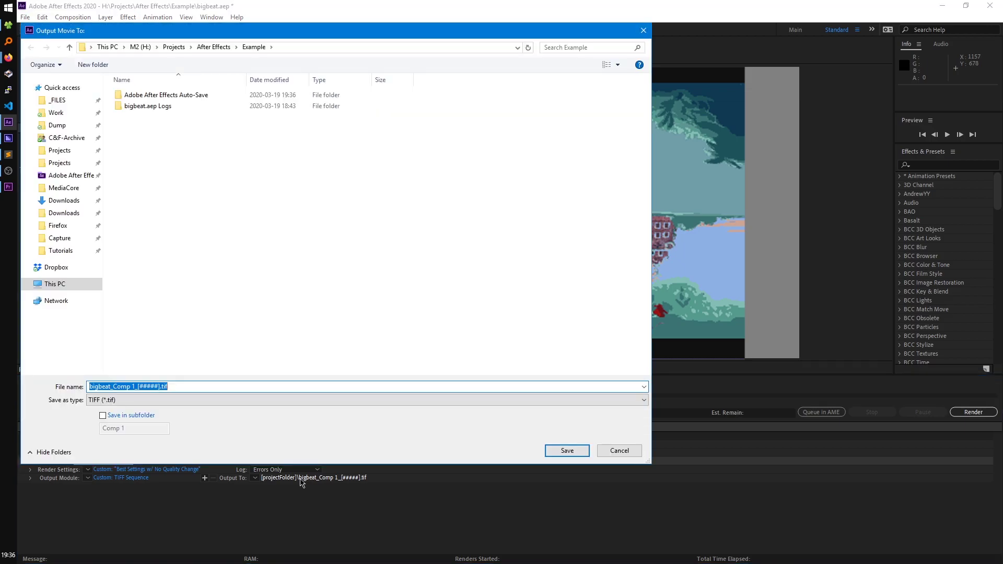
left_click(573, 451)
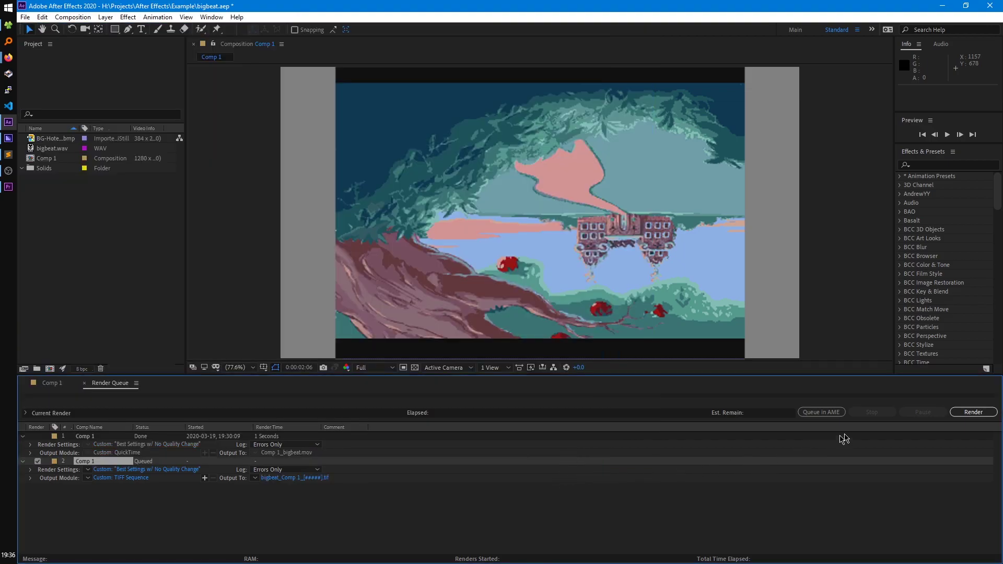
left_click(978, 413)
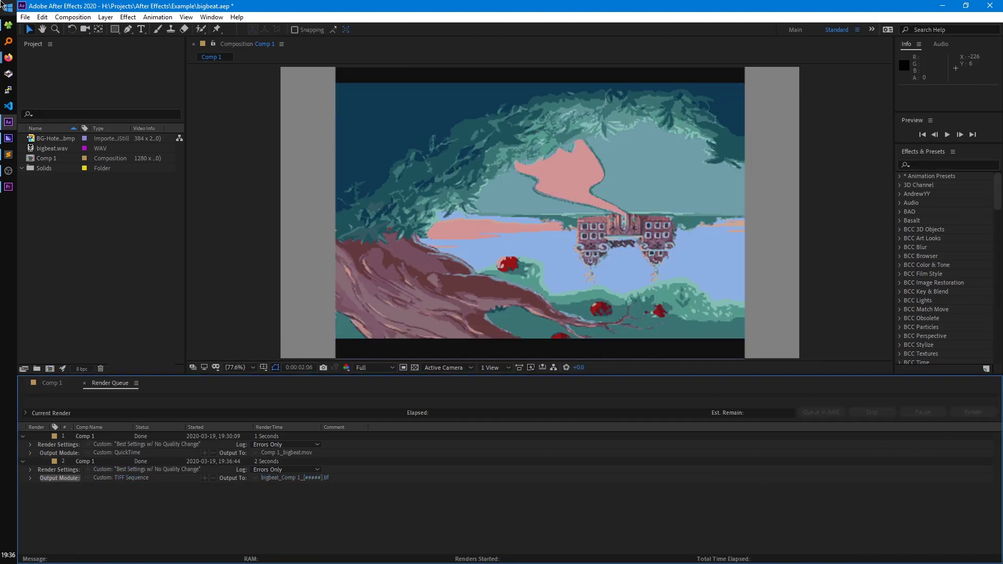
- Open the first rendered frame, bigbeat_Comp 1_00000.tif, from the Example folder
left_click(8, 24)
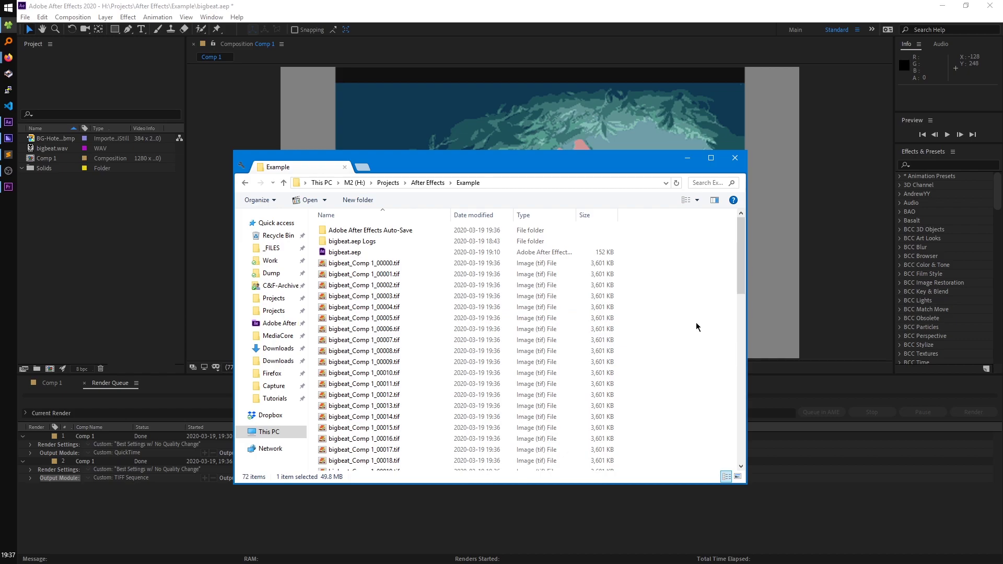
double_click(406, 265)
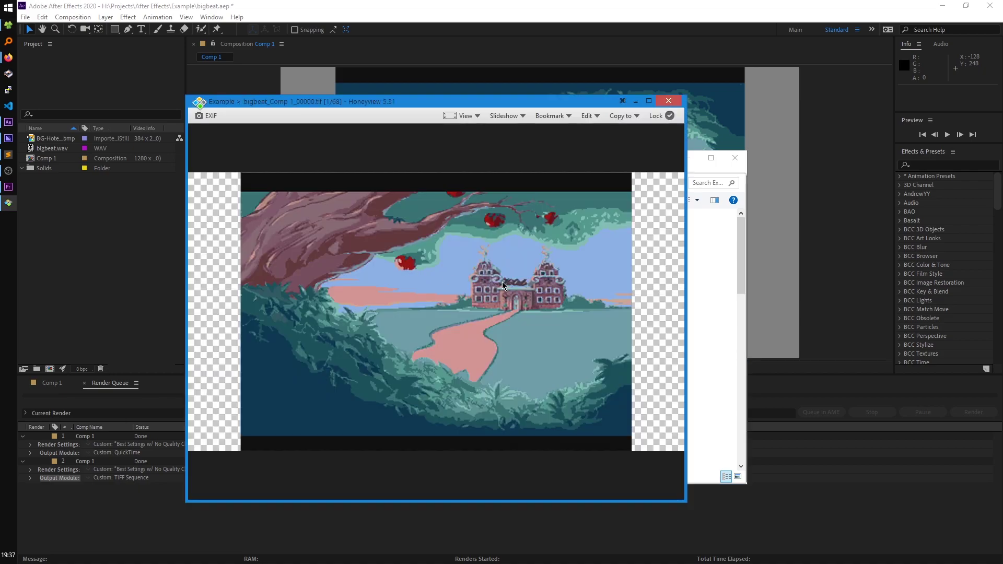
- Step forward through the rendered TIFF frames in Honeyview to check the transparent edges
key("Right")
key("Right")
key("Right")
key("Right")
key("Right")
key("Right")
key("Right")
key("Right")
key("Right")
key("Right")
key("Right")
key("Right")
key("Right")
key("Right")
key("Right")
key("Right")
key("Right")
key("Right")
key("Right")
key("Right")
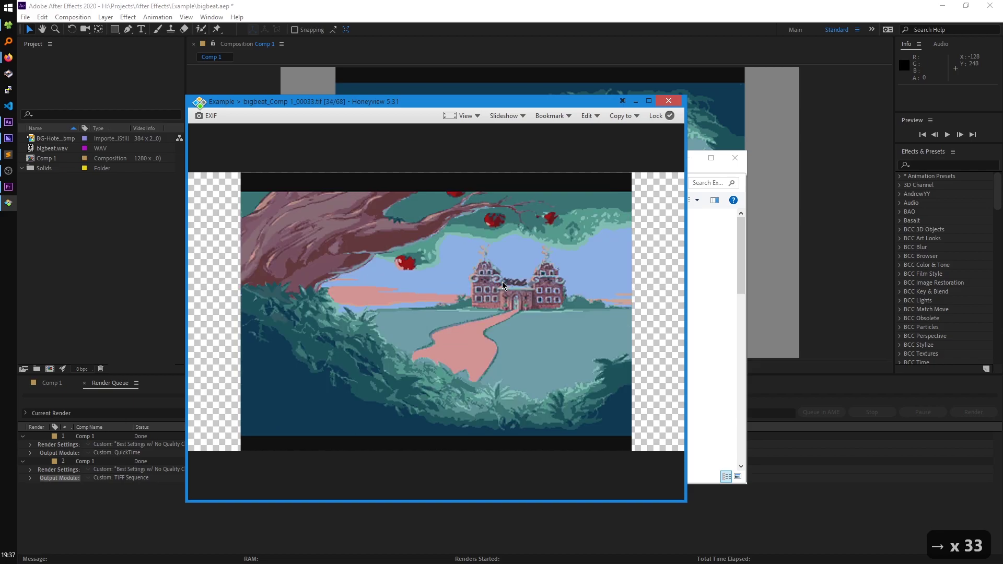
key("Right")
key("Right")
key("Right")
key("Right")
key("Right")
key("Right")
key("Right")
key("Right")
key("Right")
key("Right")
key("Right")
key("Right")
key("Right")
key("Right")
key("Right")
key("Right")
key("Right")
key("Right")
key("Right")
key("Right")
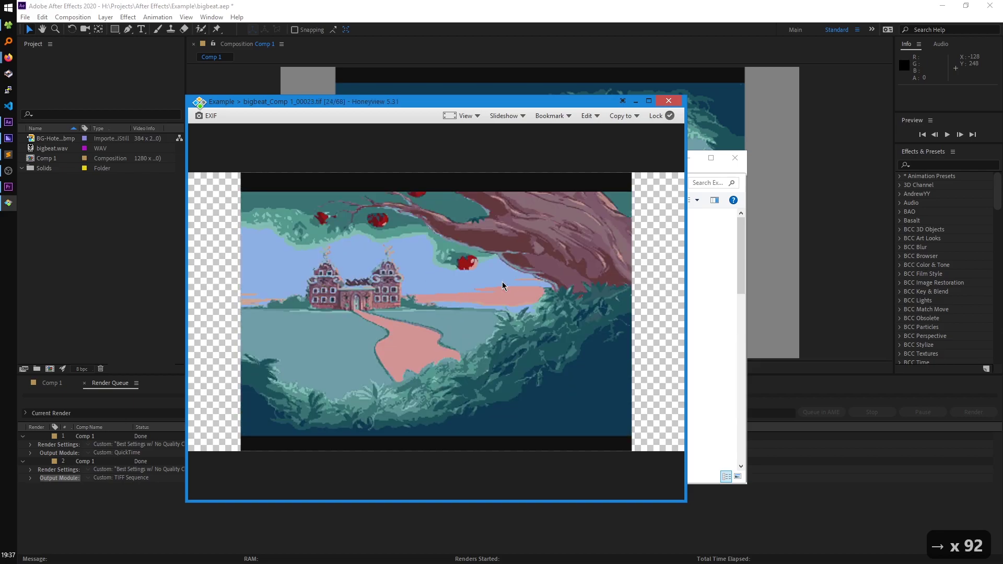
key("Right")
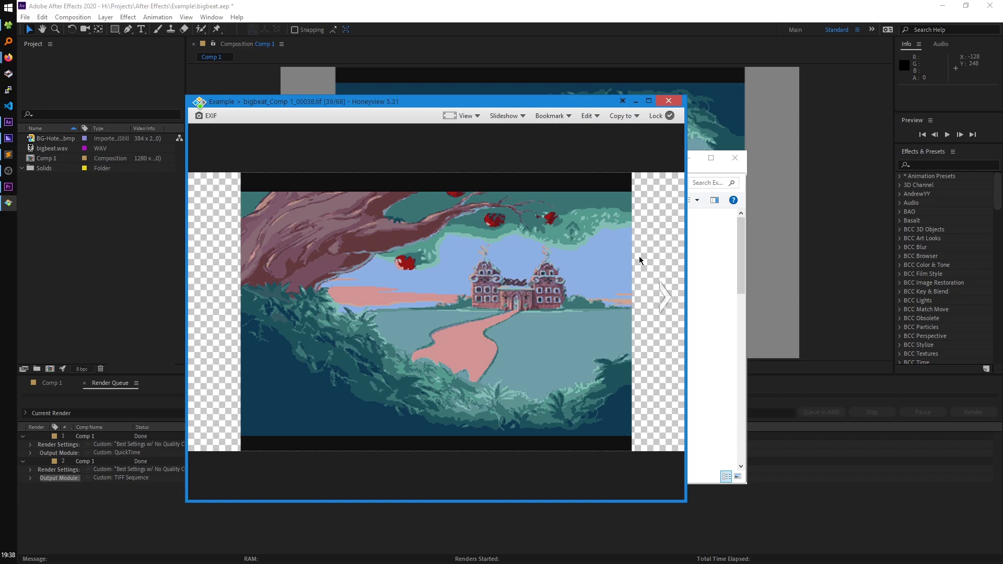
- Close the Honeyview image viewer
left_click(668, 101)
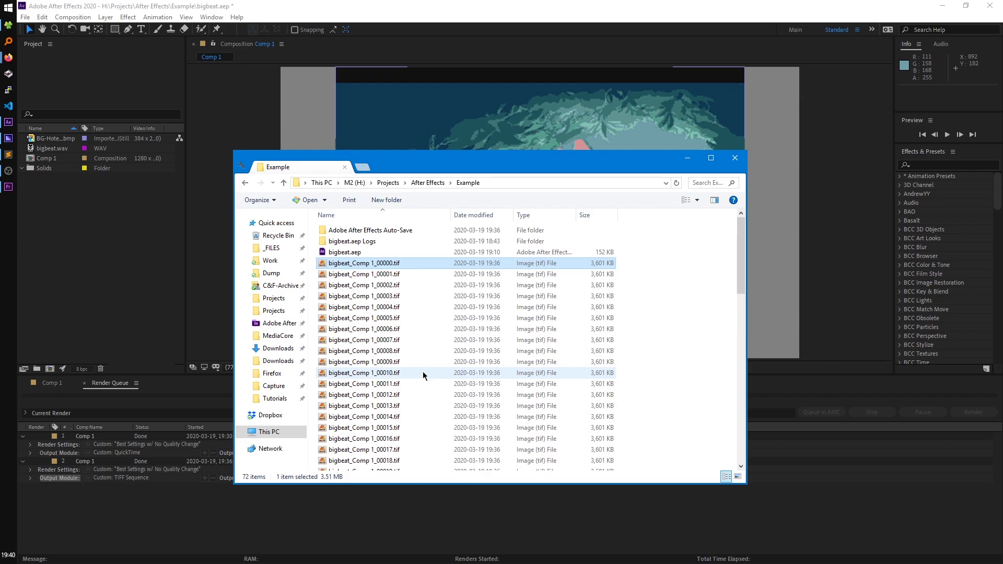
- Duplicate the TIFF render item and set the copy's output format to WAV
left_click(89, 465)
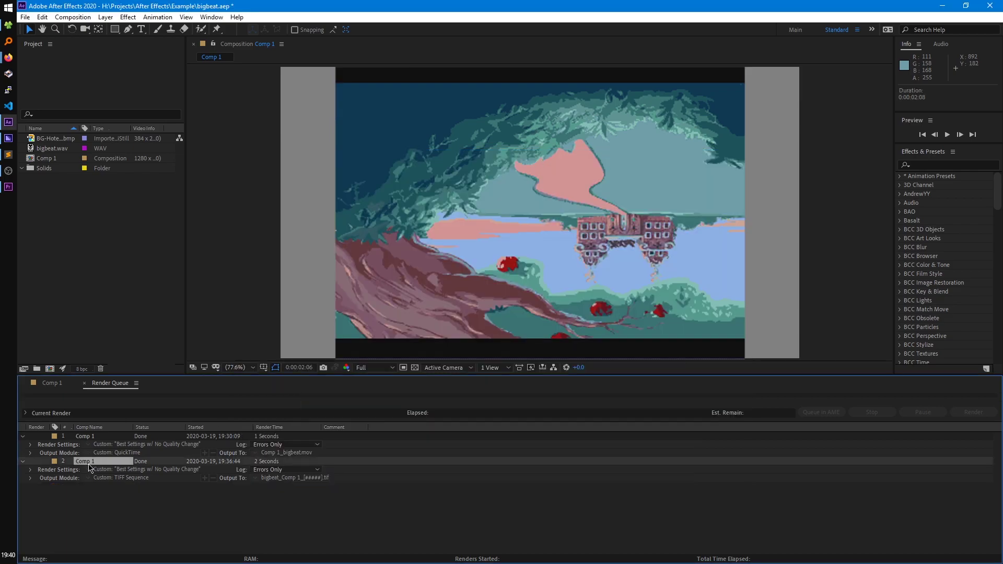
key("ctrl+d")
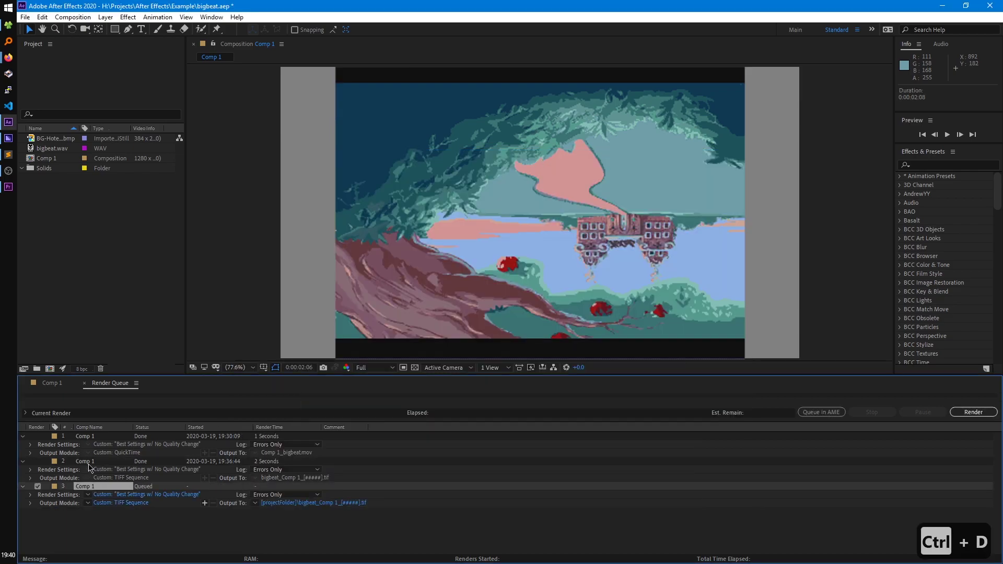
left_click(112, 505)
left_click(298, 179)
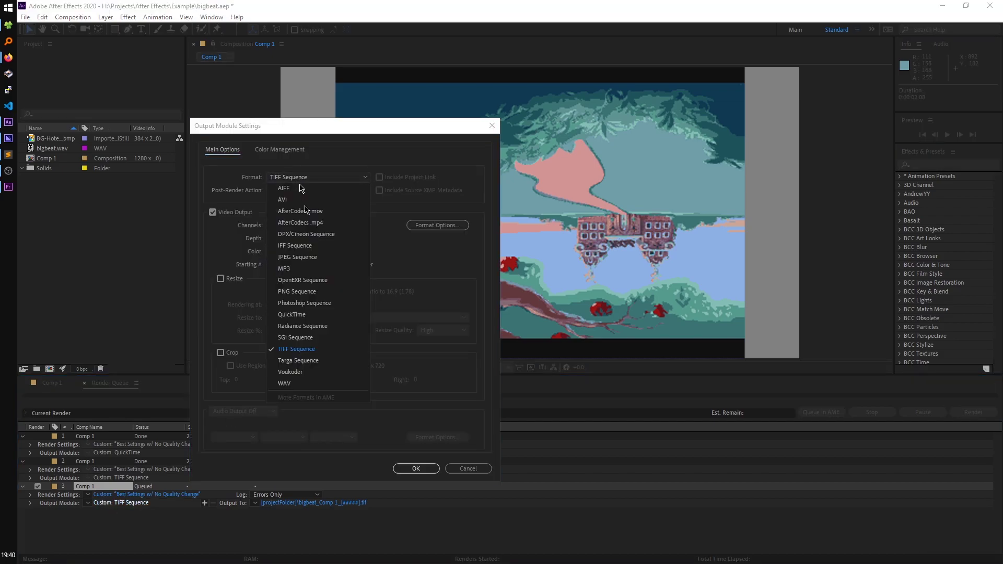
left_click(302, 384)
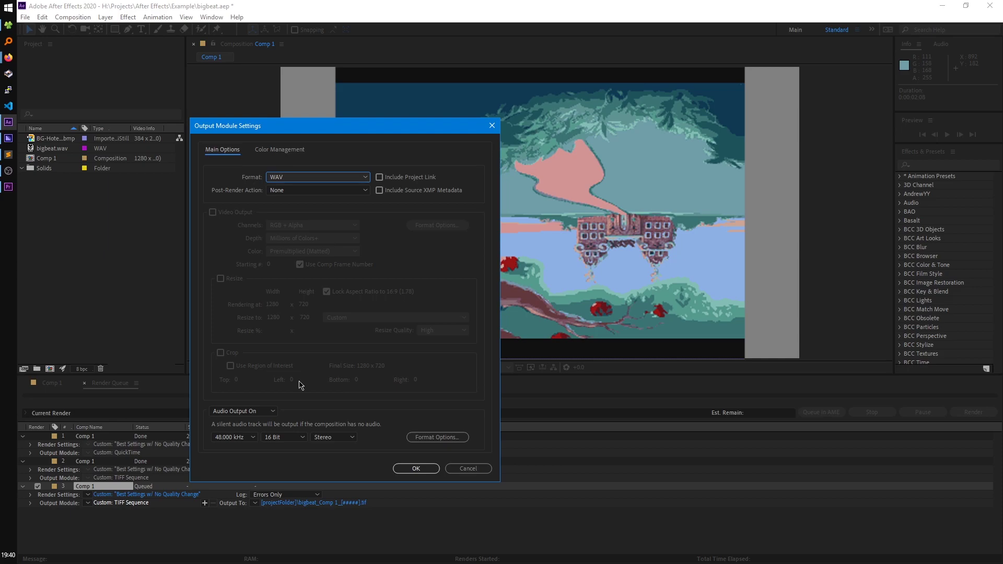
left_click(421, 469)
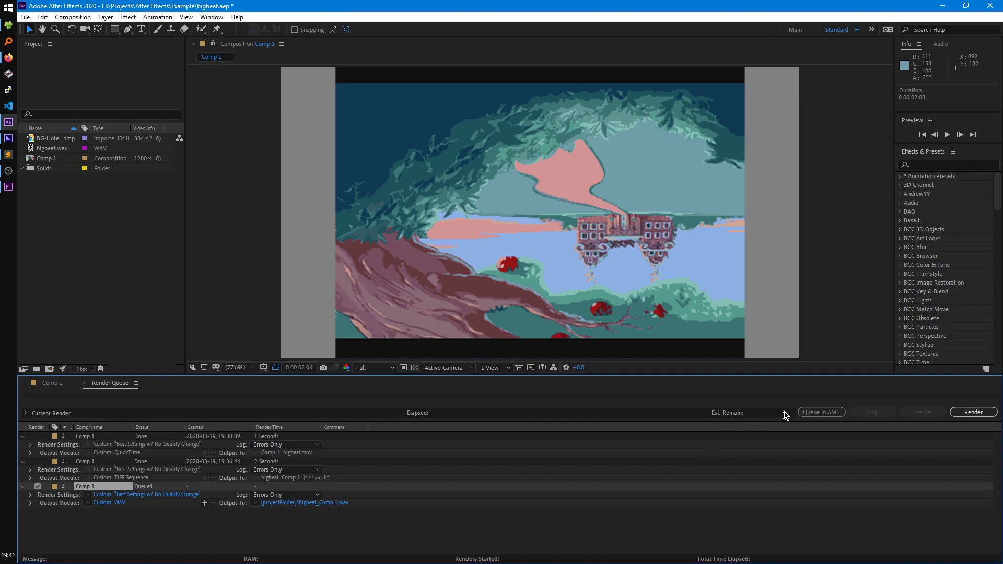
- Send the WAV render item to the Adobe Media Encoder queue
left_click(823, 412)
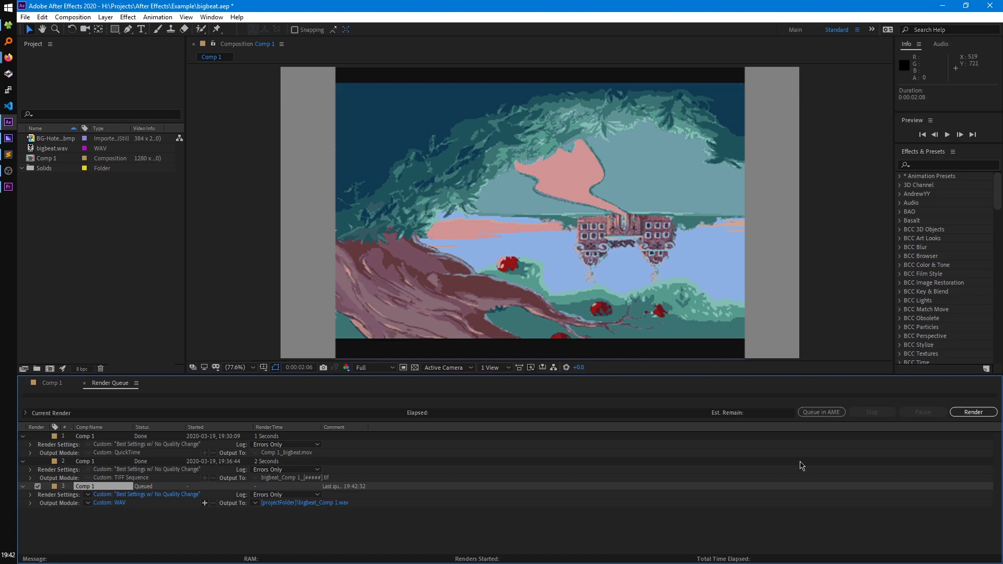